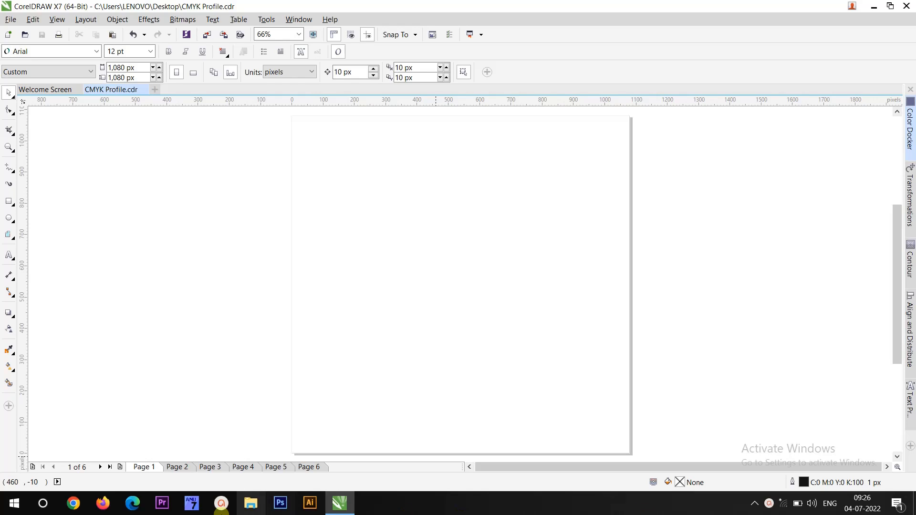
- Look through pages 2 to 6 of the CMYK Profile document one after another
left_click(179, 469)
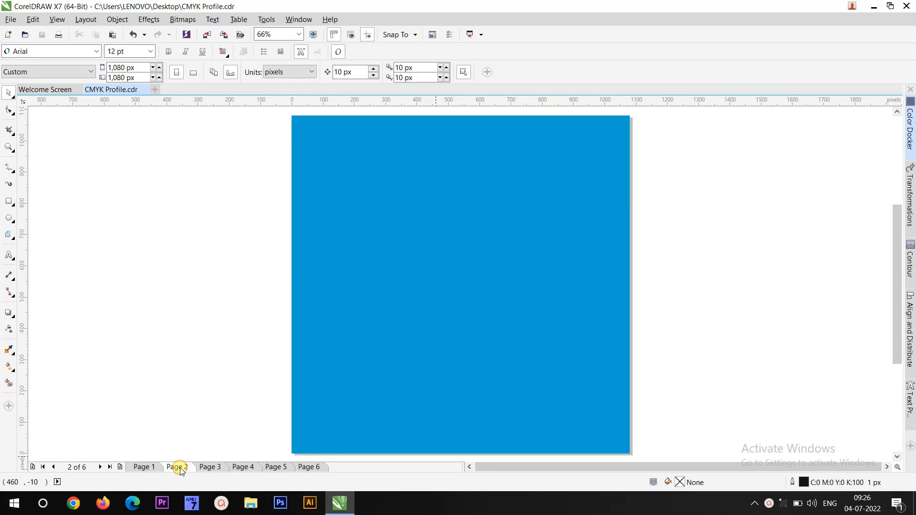
left_click(209, 468)
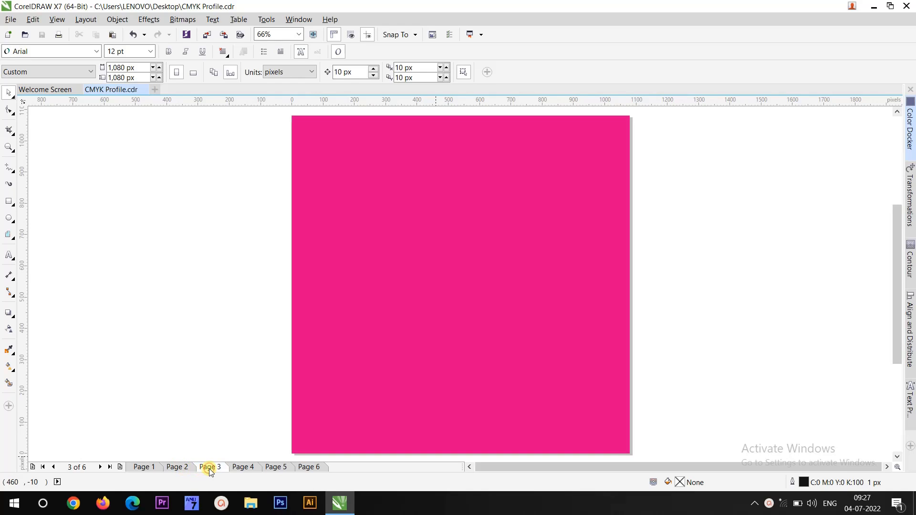
left_click(242, 468)
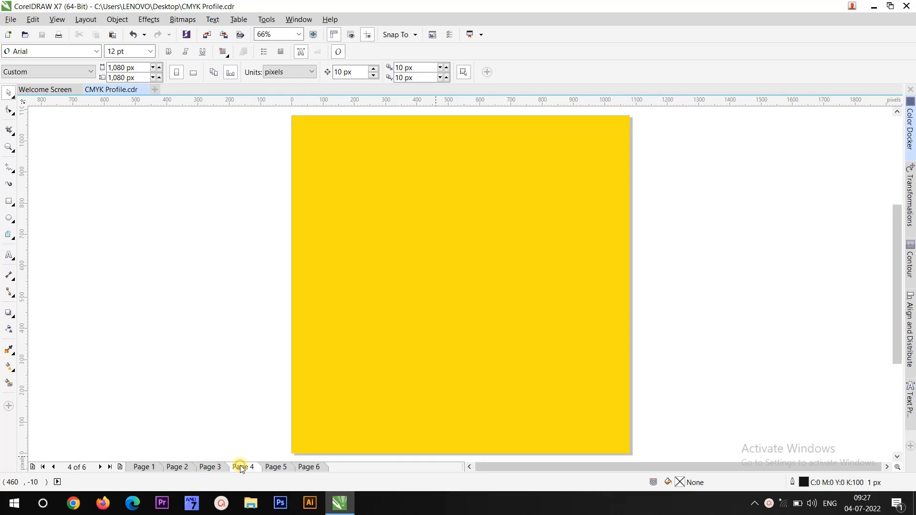
left_click(270, 469)
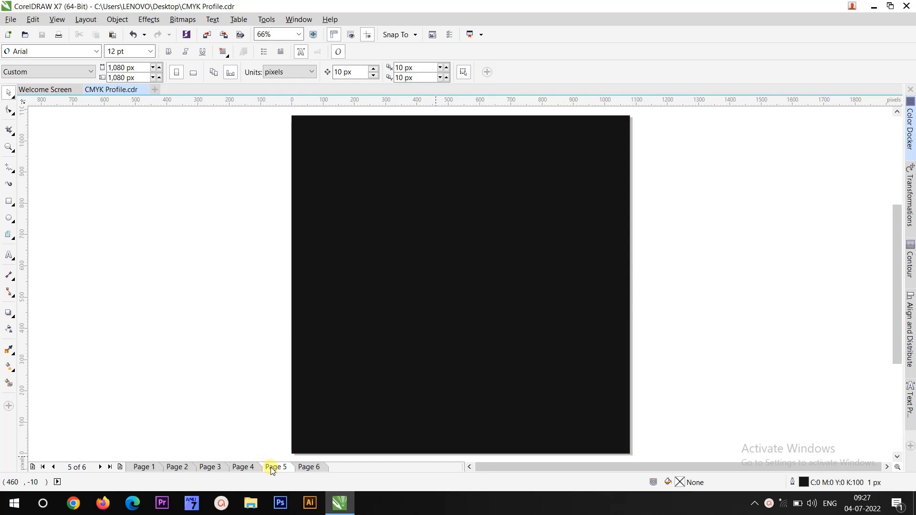
left_click(306, 468)
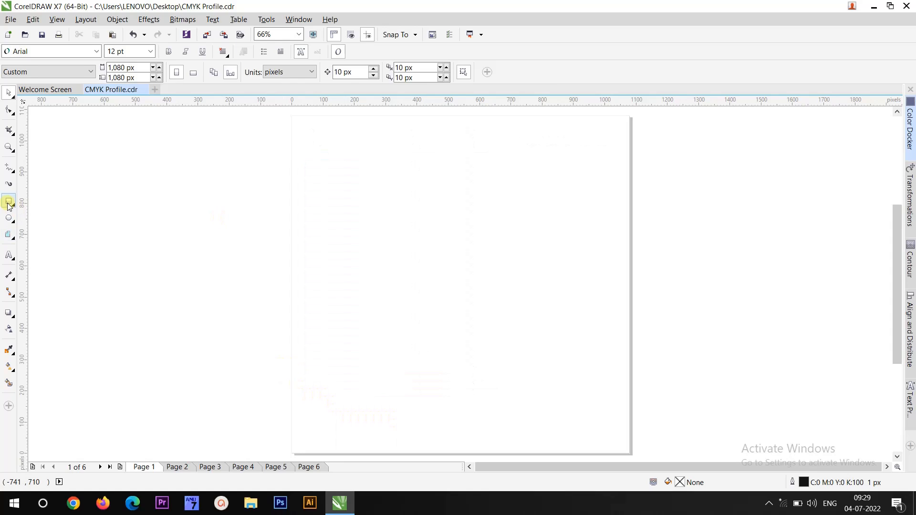
- Draw a rectangle about 347 by 306 px on page 1 and fill it with C 100, M 0, Y 0, K 0
left_click(9, 201)
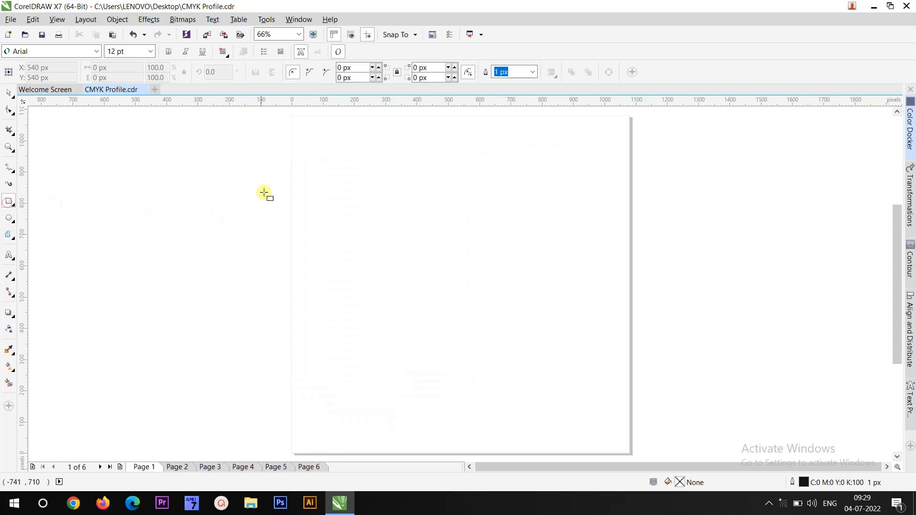
left_click_drag(344, 207, 452, 303)
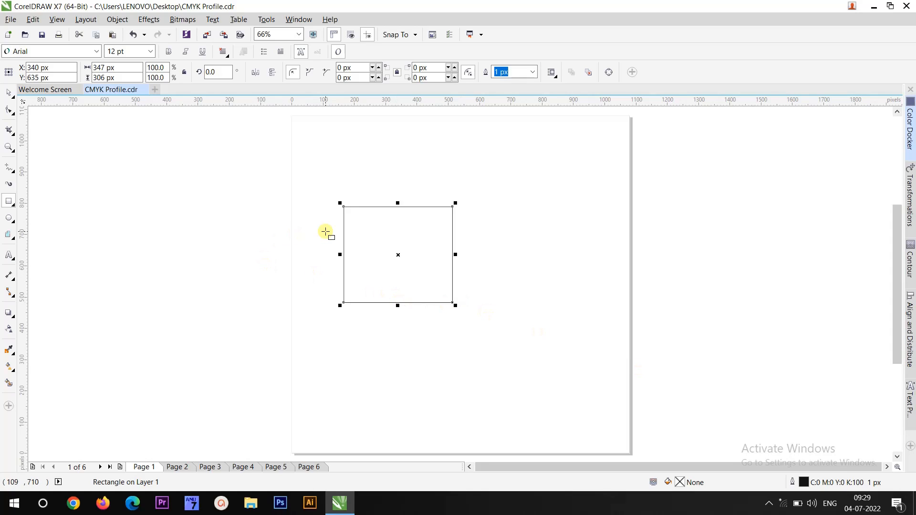
left_click(909, 135)
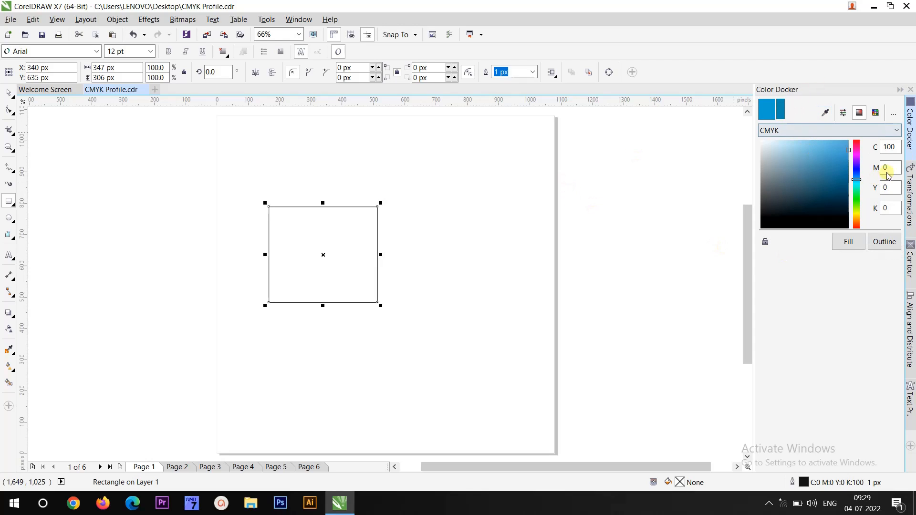
double_click(887, 148)
left_click(892, 147)
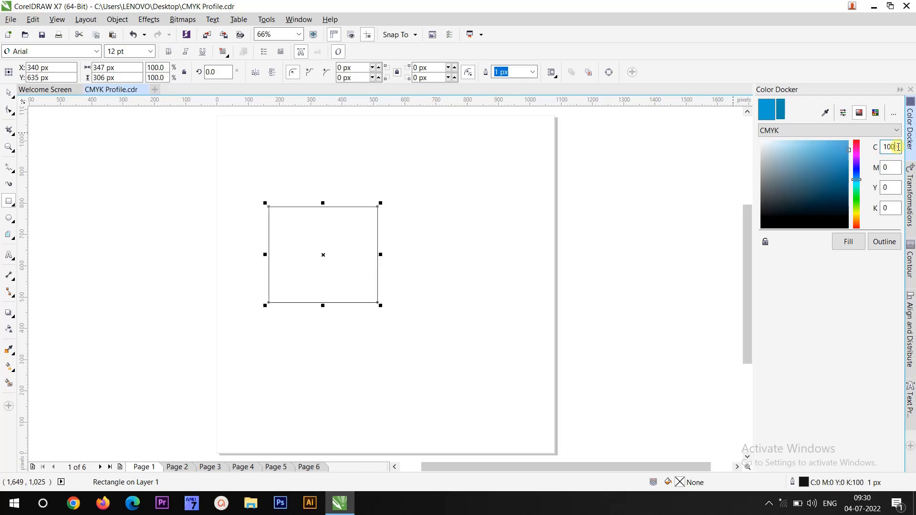
double_click(892, 146)
double_click(887, 148)
left_click(848, 242)
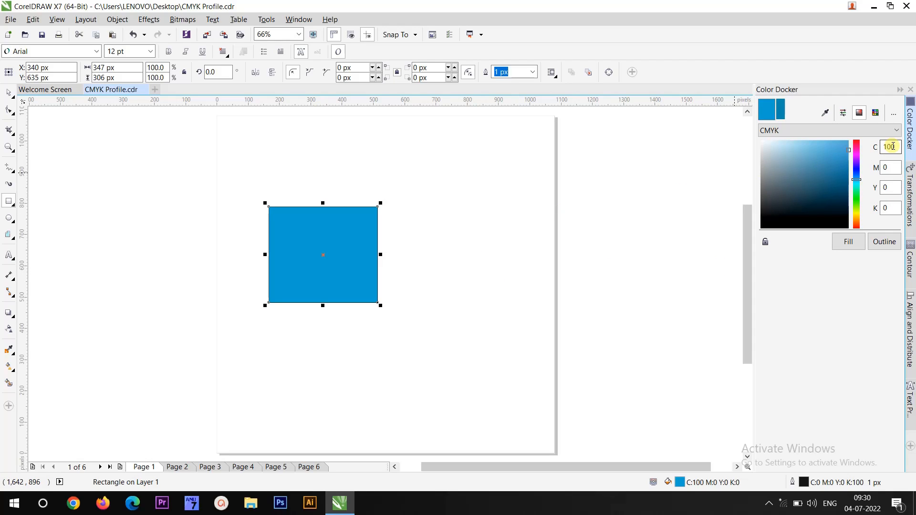
- Fill the rectangle with magenta using the CMYK values C 0, M 100, Y 0, K 0
left_click_drag(894, 146, 882, 149)
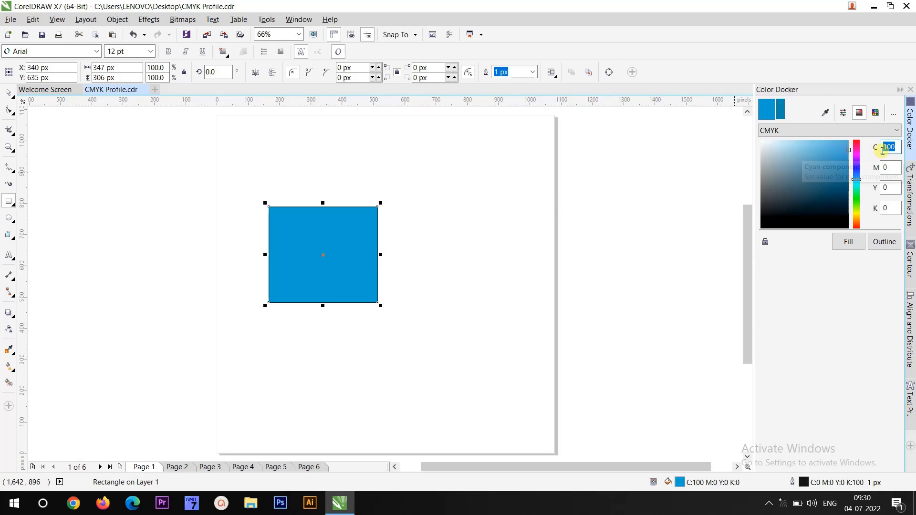
type("0")
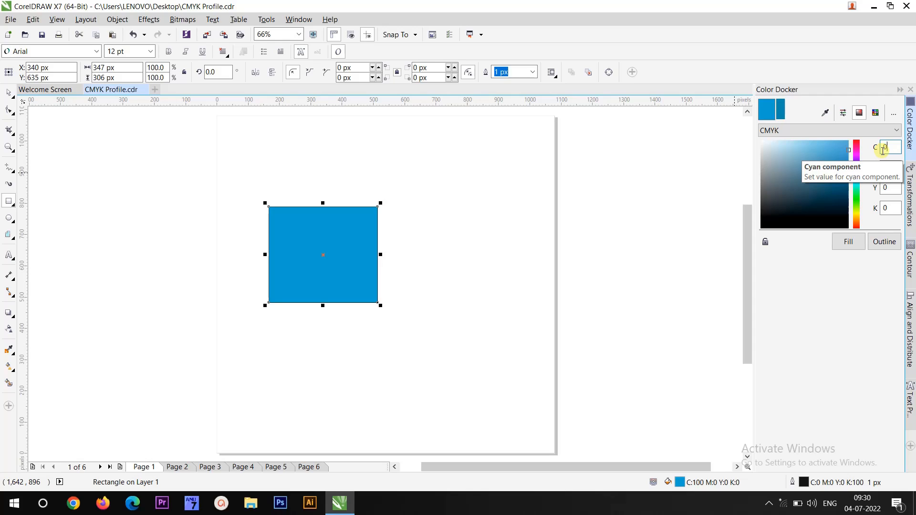
double_click(888, 168)
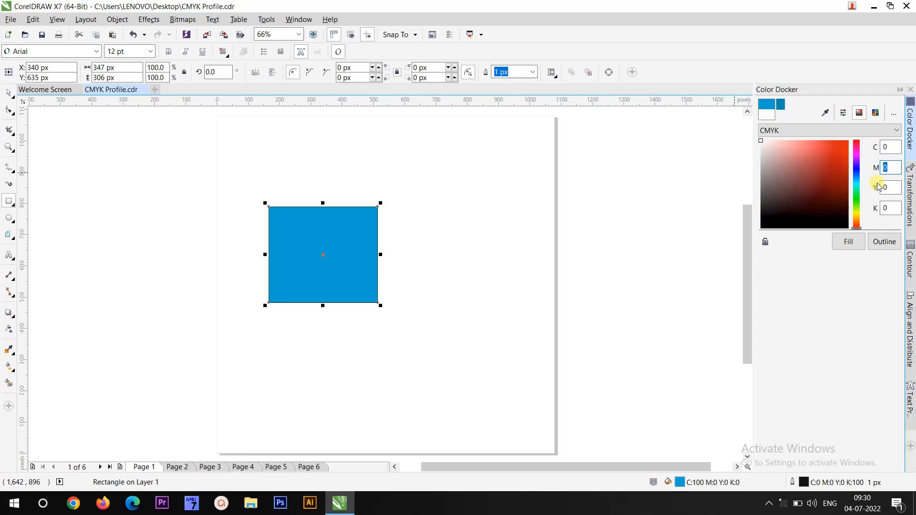
type("100")
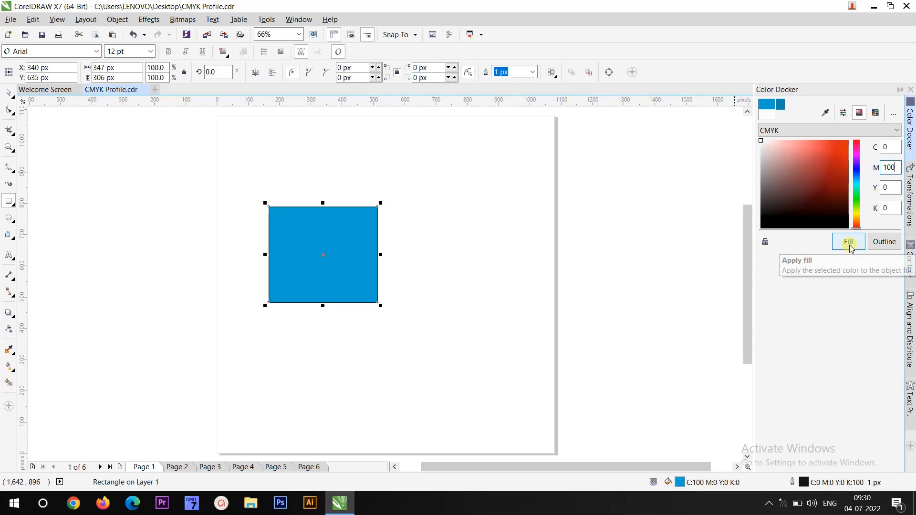
left_click(847, 243)
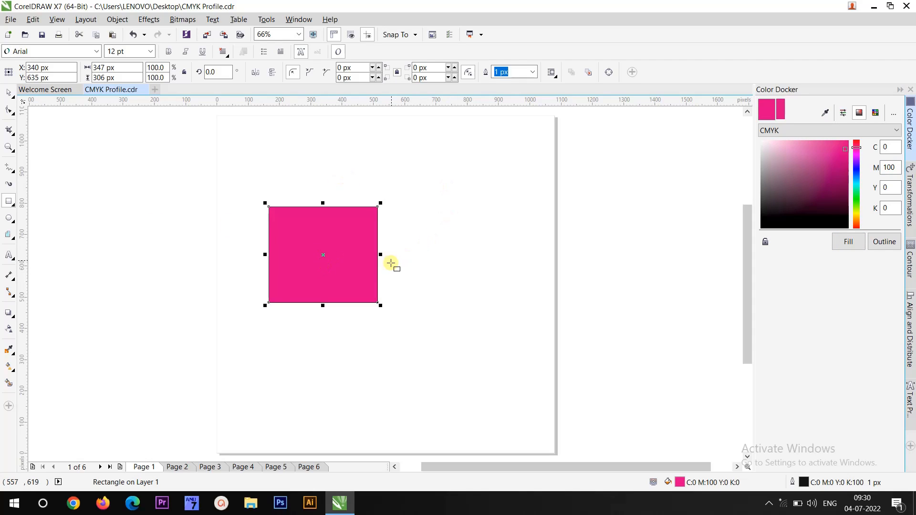
- Fill the rectangle with yellow by setting magenta to 0 and yellow to 100
left_click_drag(896, 168, 871, 176)
type("0")
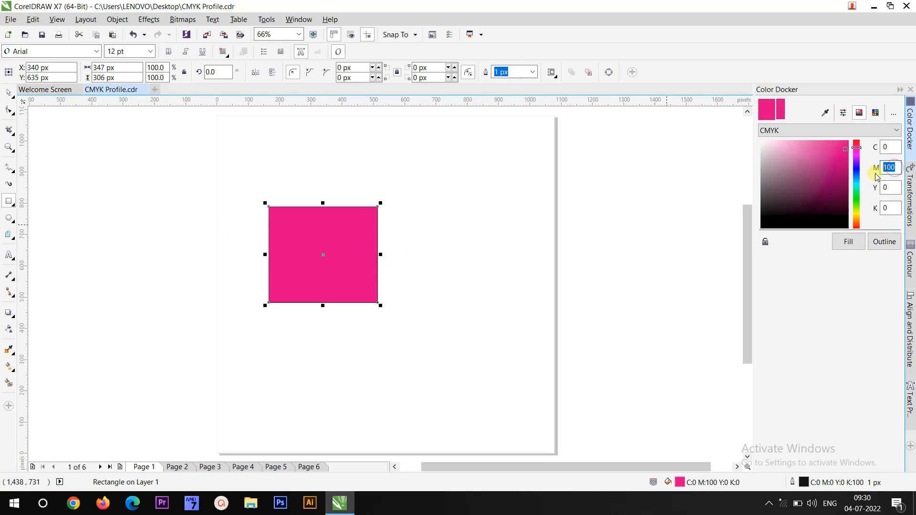
key("Tab")
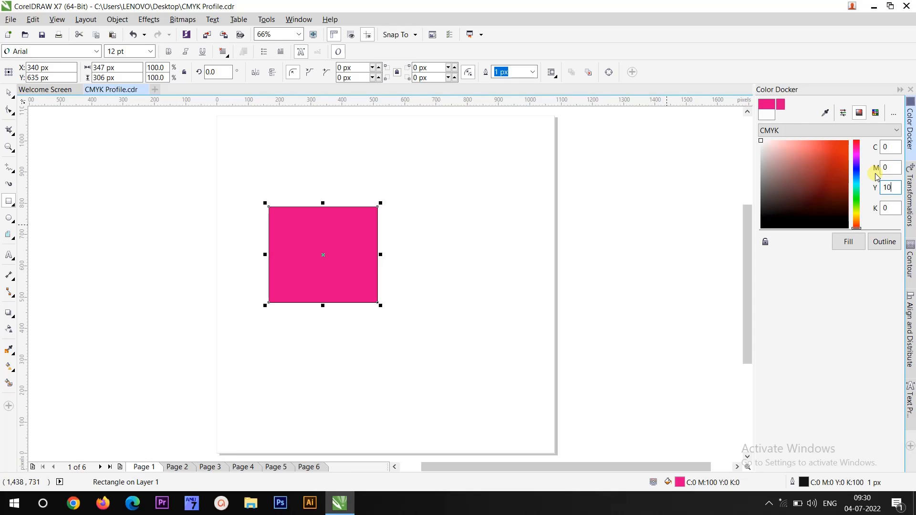
type("100")
left_click(848, 243)
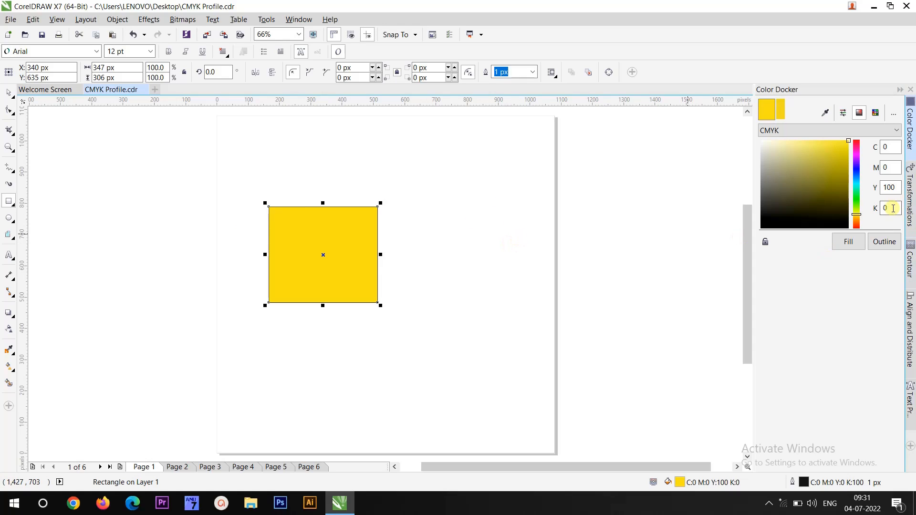
- Fill the rectangle with black by setting yellow to 0 and black to 100
double_click(889, 188)
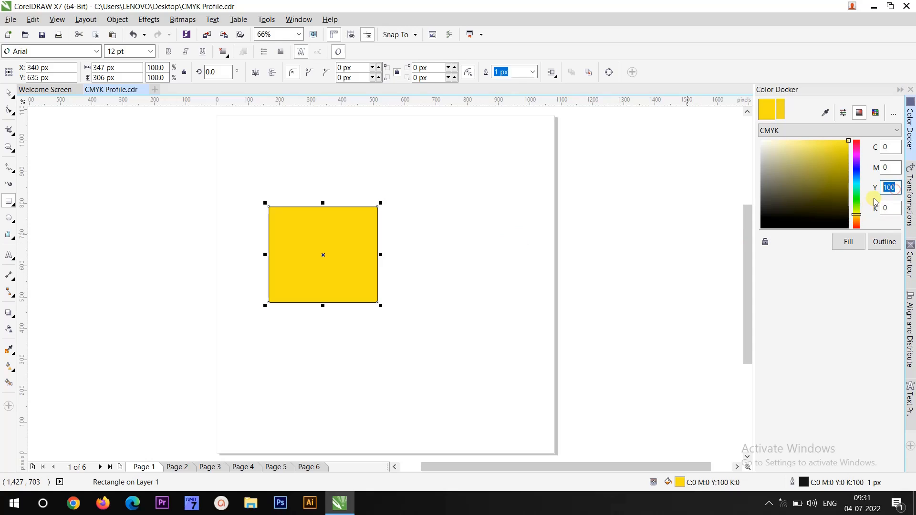
type("0")
key("Tab")
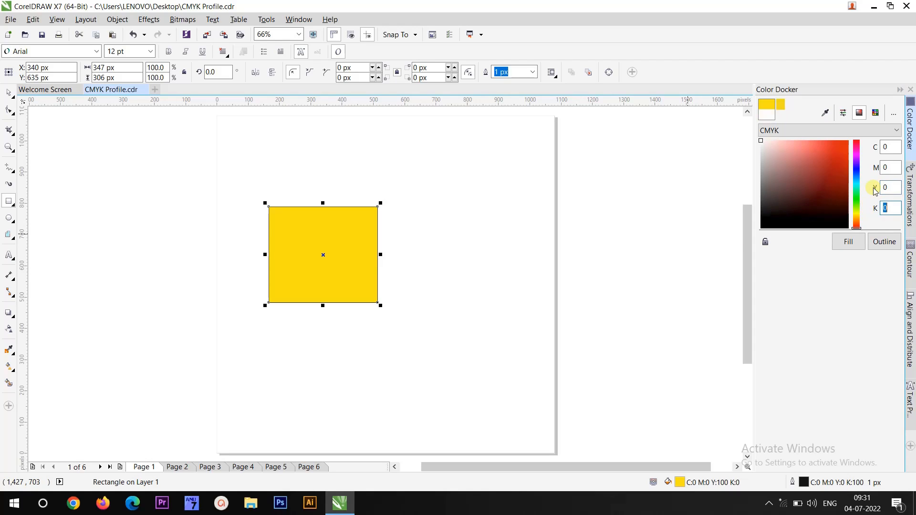
type("100")
key("Return")
left_click(848, 242)
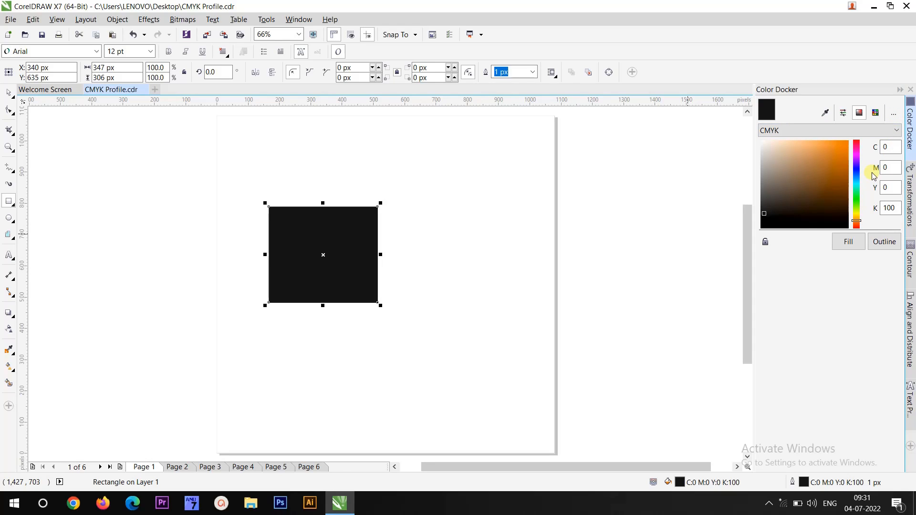
- Fill the rectangle with red by setting black to 0 and both magenta and yellow to 100
left_click(890, 208)
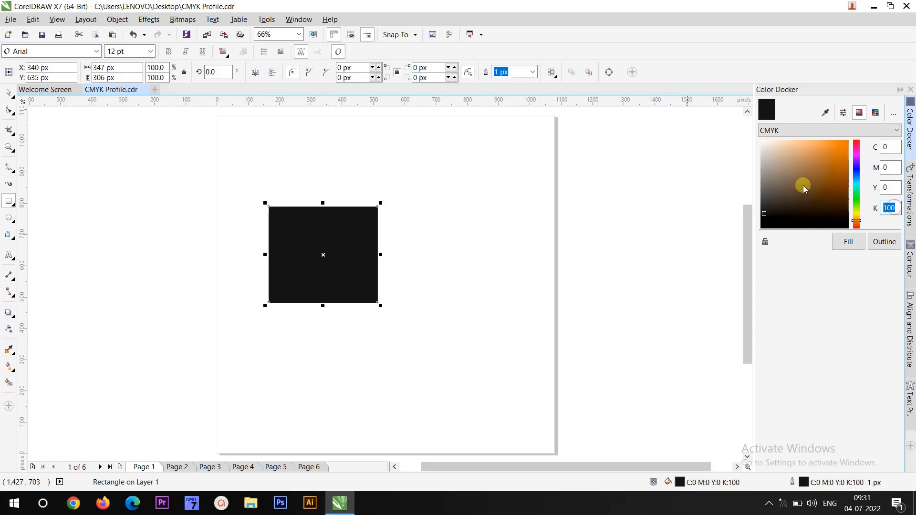
type("0")
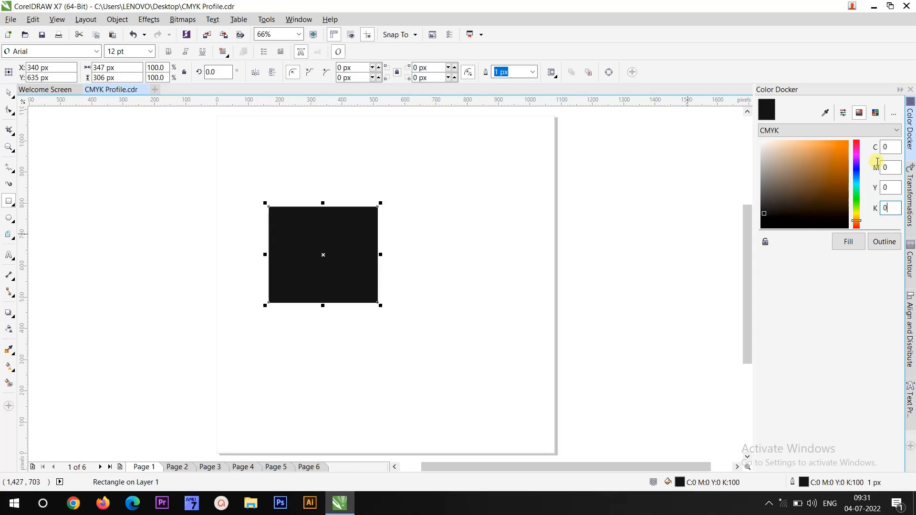
left_click(887, 168)
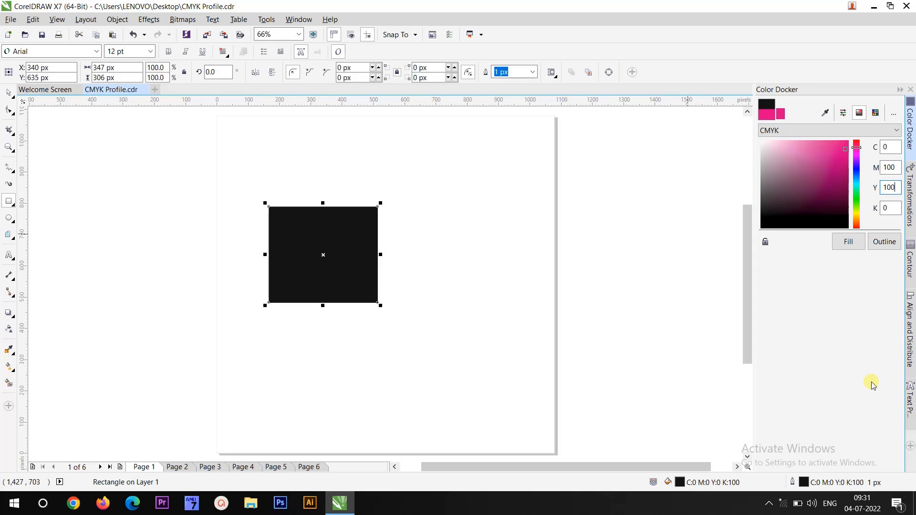
key("Tab")
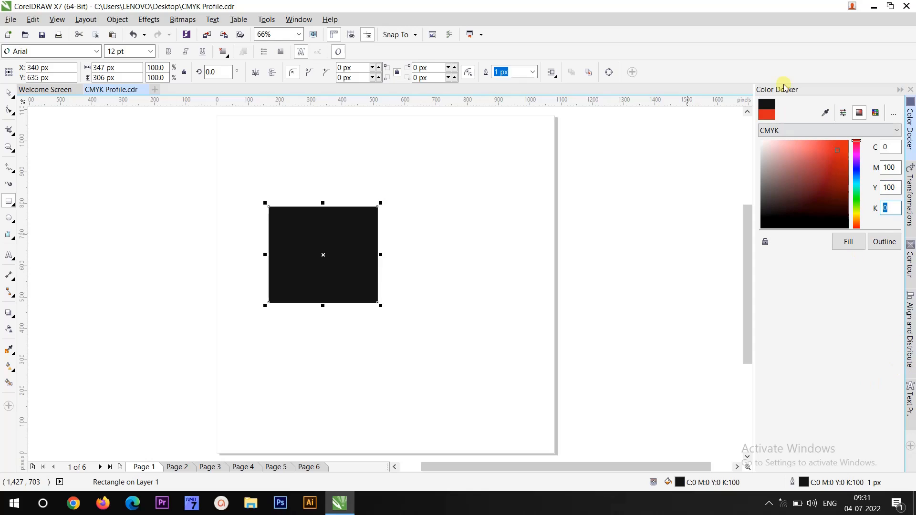
left_click(849, 242)
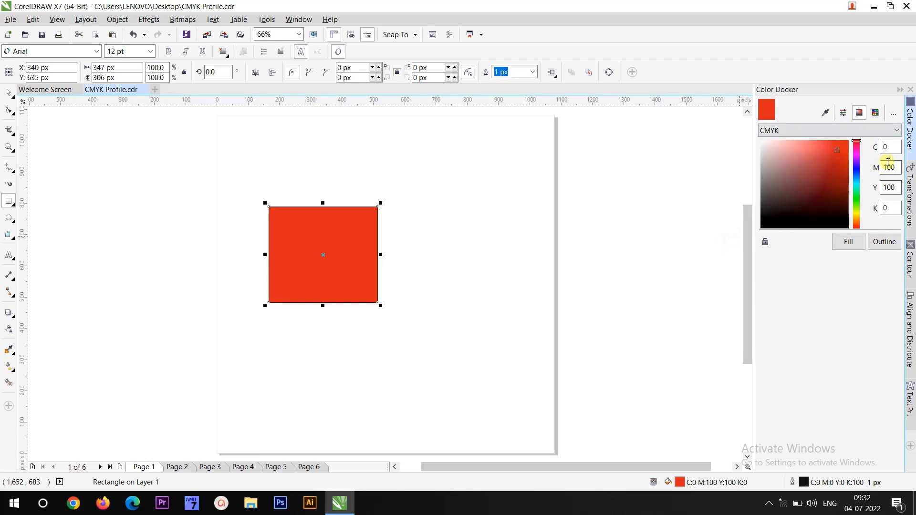
- Fill the rectangle with green by setting magenta to 30 and cyan to 100, with yellow at 100
left_click_drag(897, 167, 872, 169)
type("40")
key("BackSpace")
key("BackSpace")
key("Tab")
type("1")
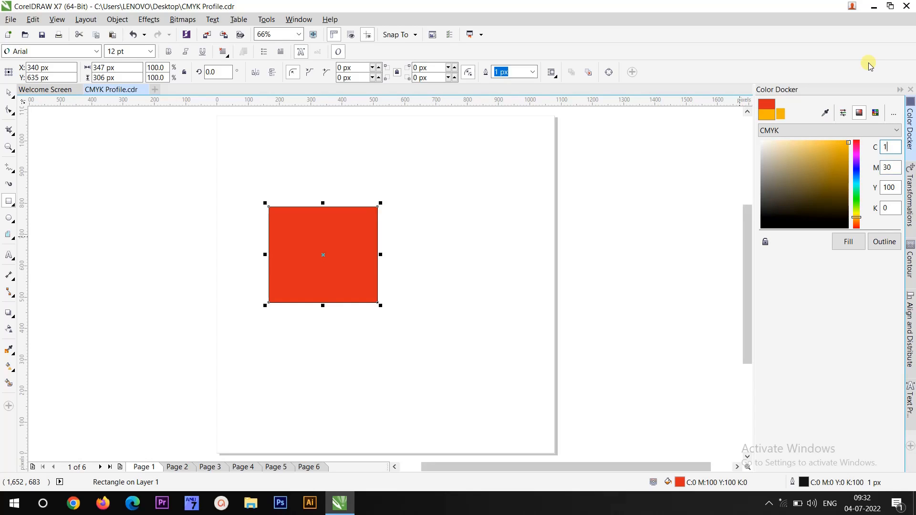
type("00")
key("Tab")
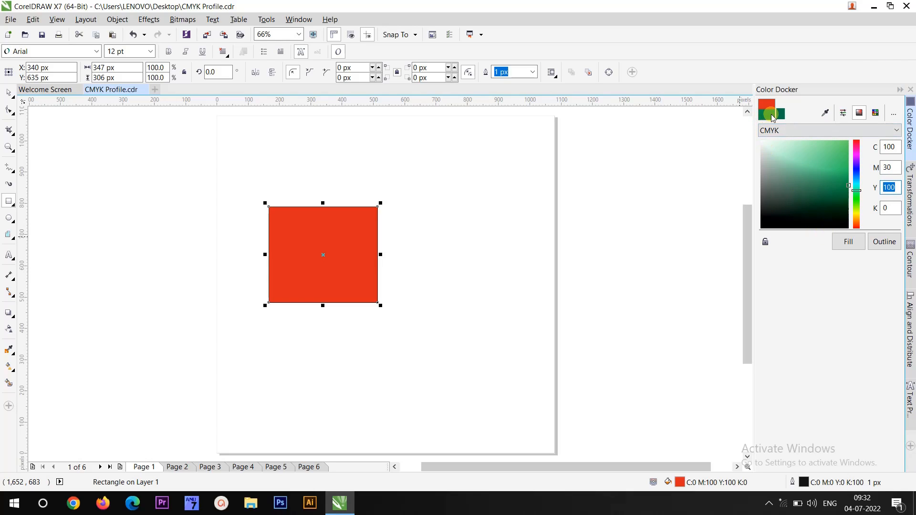
left_click(848, 243)
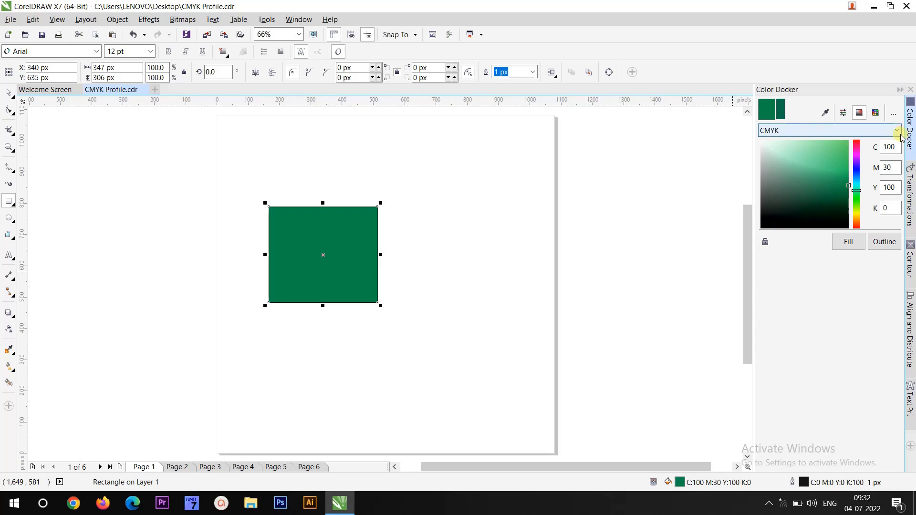
- Fill the rectangle with white by setting cyan, magenta and yellow to 0, with black at 0
double_click(890, 146)
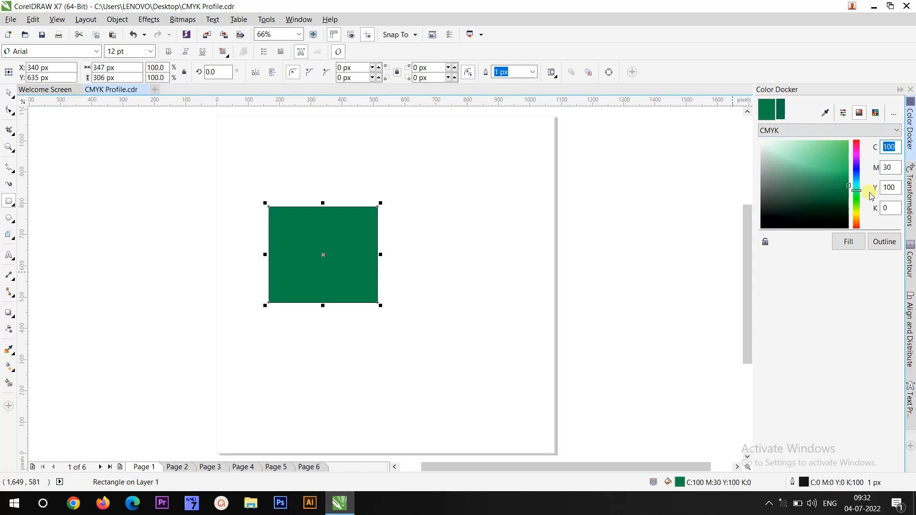
double_click(889, 187)
double_click(893, 148)
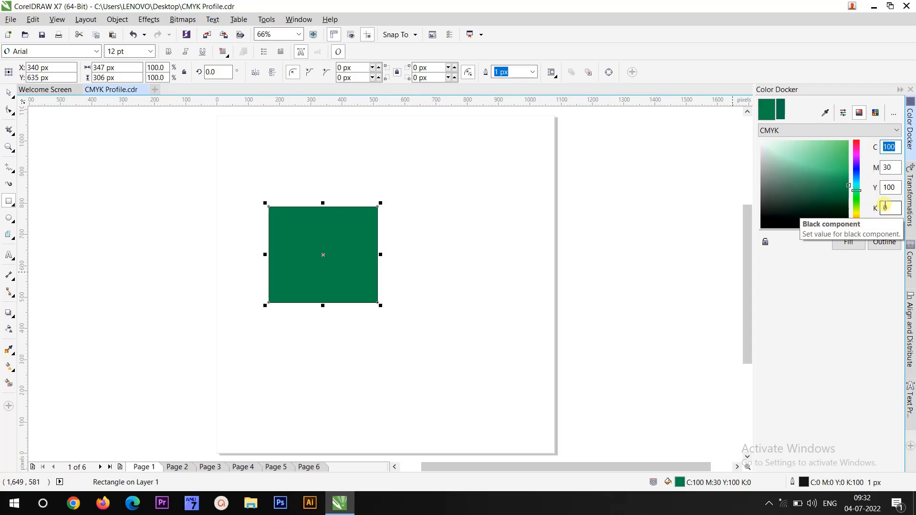
type("0")
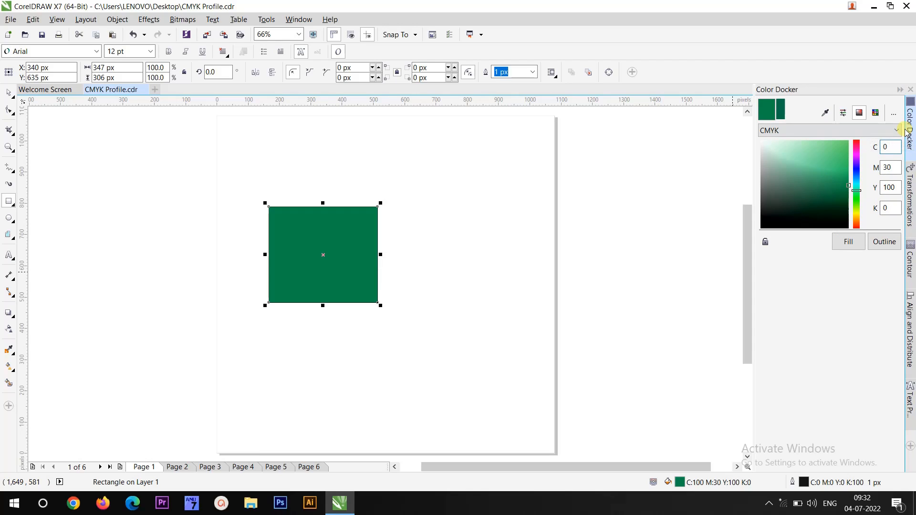
key("Tab")
type("0")
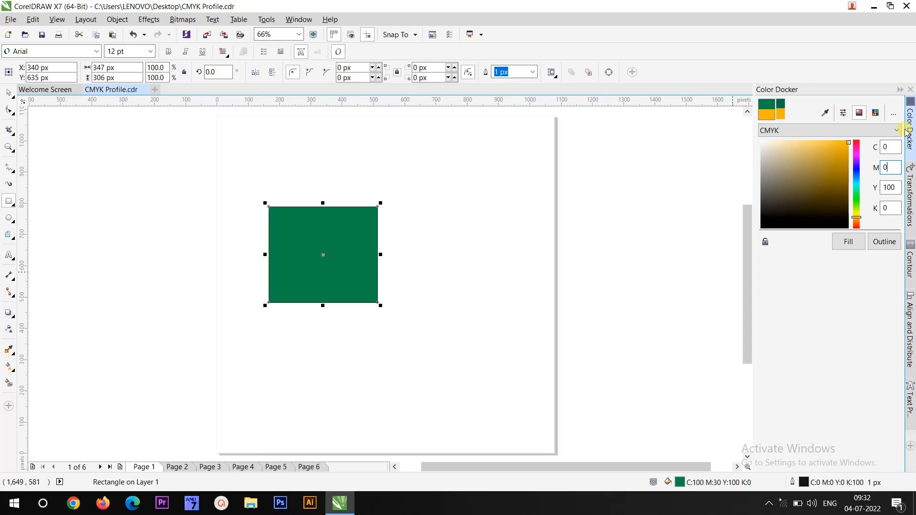
key("Tab")
type("0")
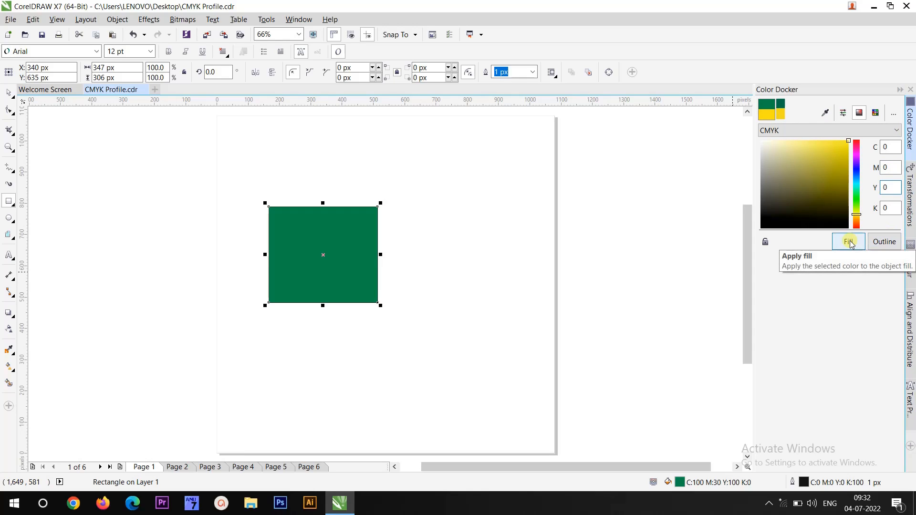
key("Tab")
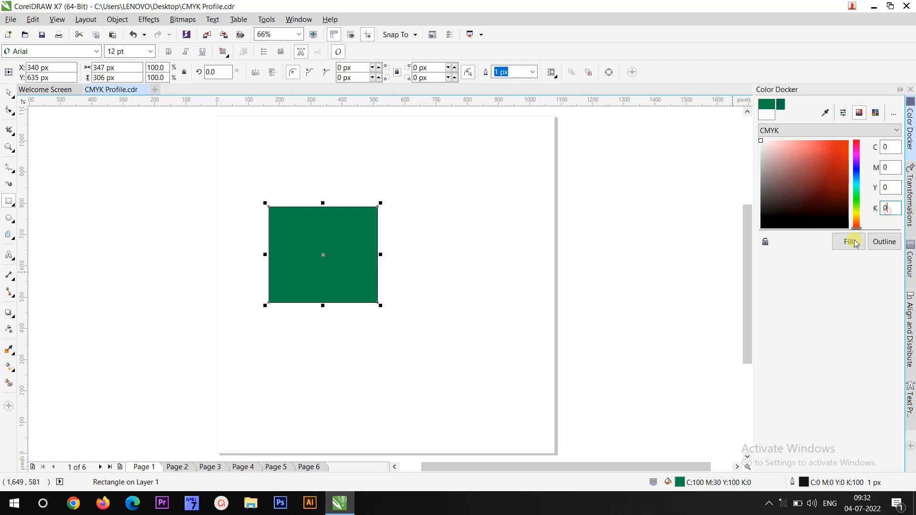
left_click(852, 243)
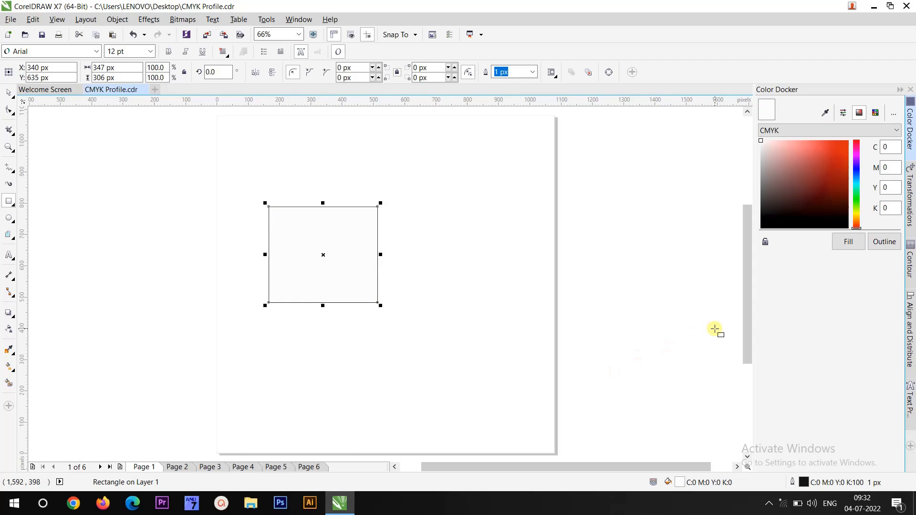
- Fill the rectangle with rich black by setting cyan, magenta, yellow and black all to 100
double_click(882, 149)
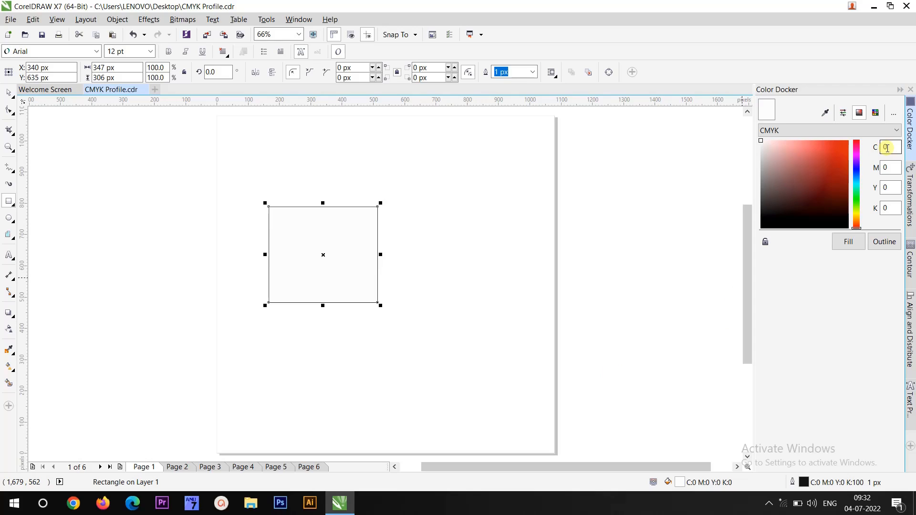
type("100")
key("Tab")
type("100")
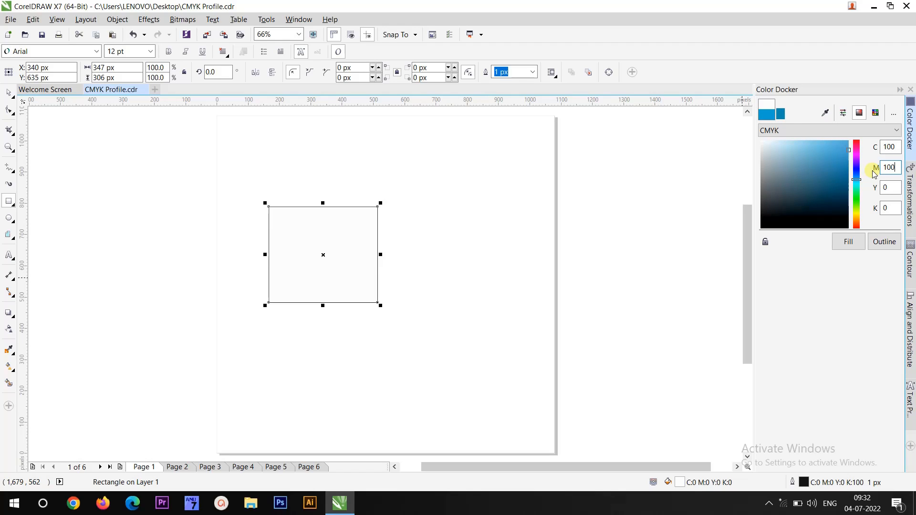
key("Tab")
type("100")
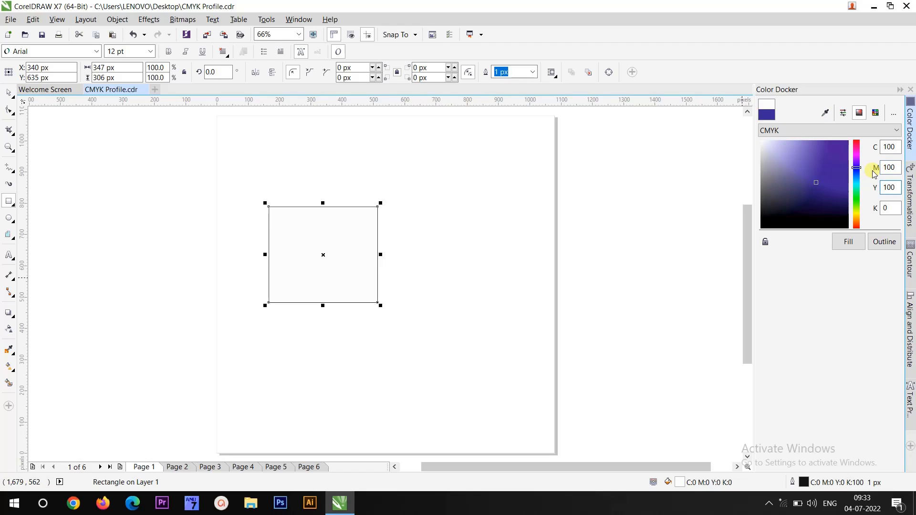
key("Tab")
type("10")
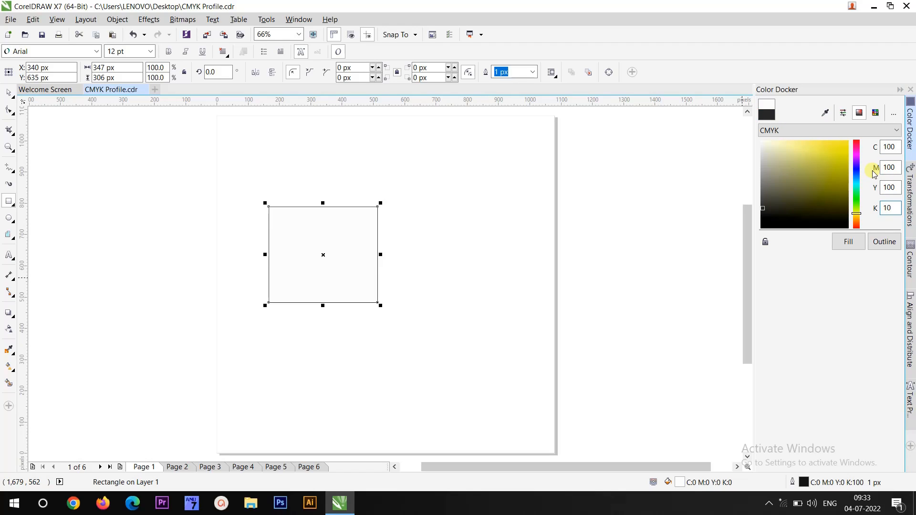
type("0")
left_click(844, 242)
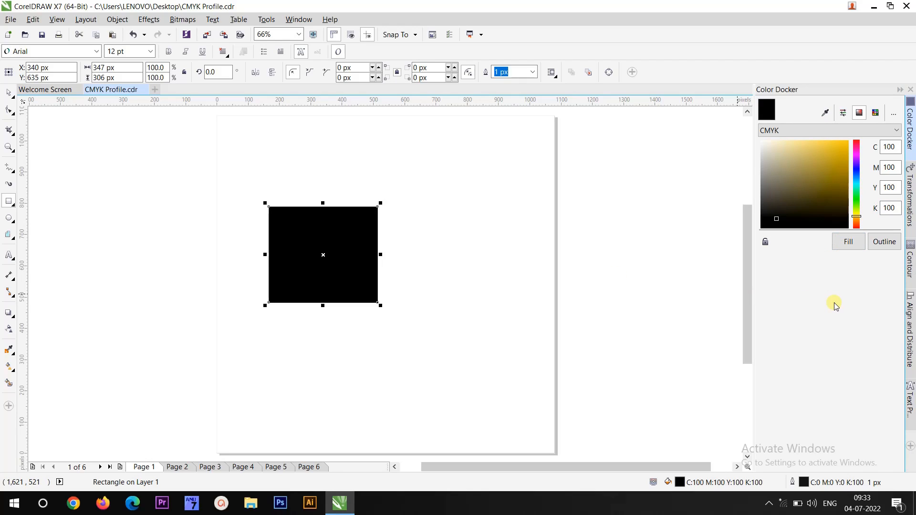
- Mix a red color with cyan and black at 0 and magenta and yellow at 100
left_click(889, 146)
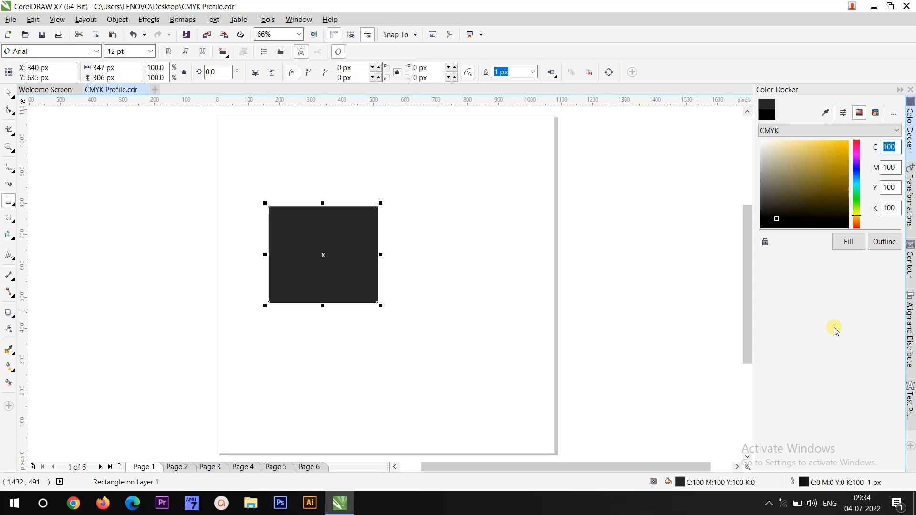
type("0")
key("Tab")
type("0")
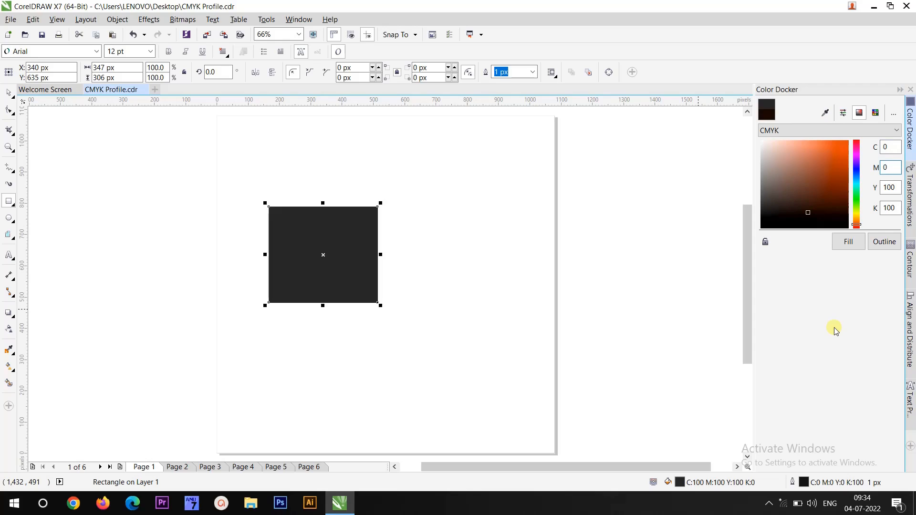
key("BackSpace")
type("100")
key("Tab")
type("100")
key("Tab")
type("0")
key("shift+Tab")
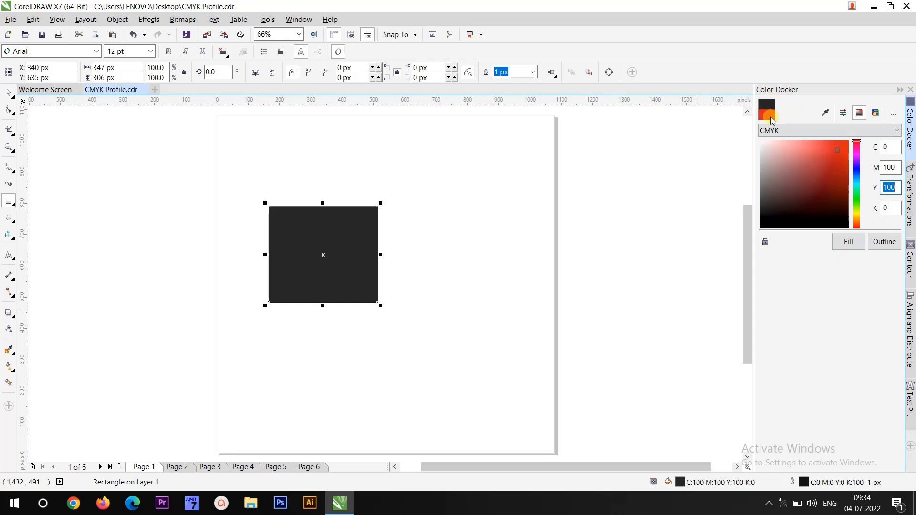
- Darken the red mix by setting black to 30 and apply it as the rectangle's fill
left_click(893, 208)
type("30")
key("Return")
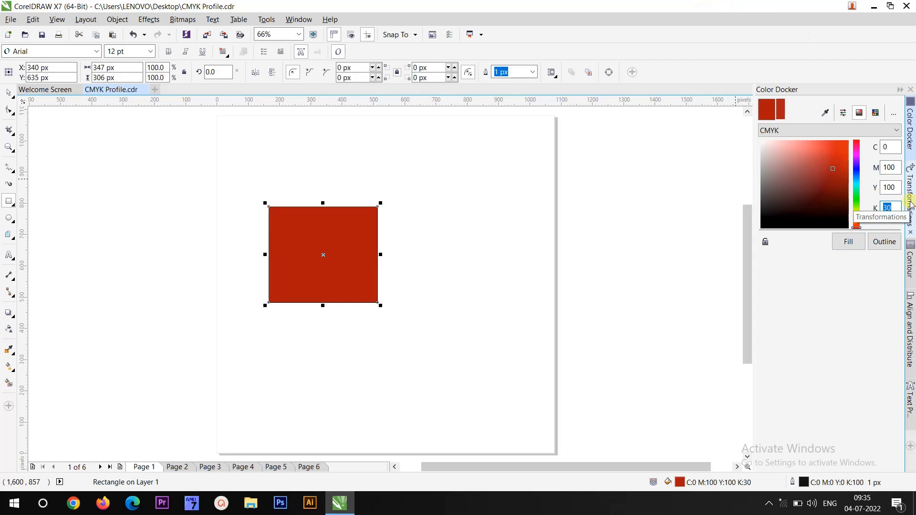
- Fill the rectangle with blue-violet by setting cyan to 100 and yellow and black to 0, with magenta at 100
left_click(890, 147)
type("1")
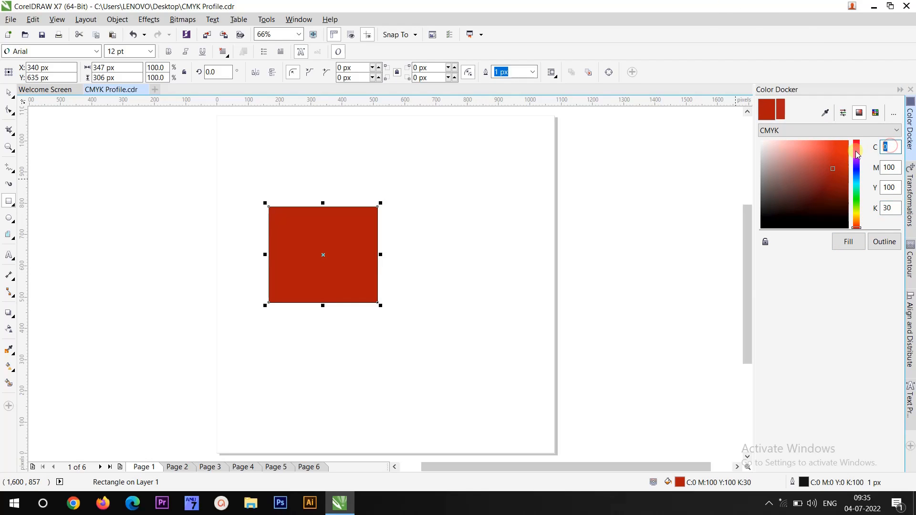
type("00")
key("Tab")
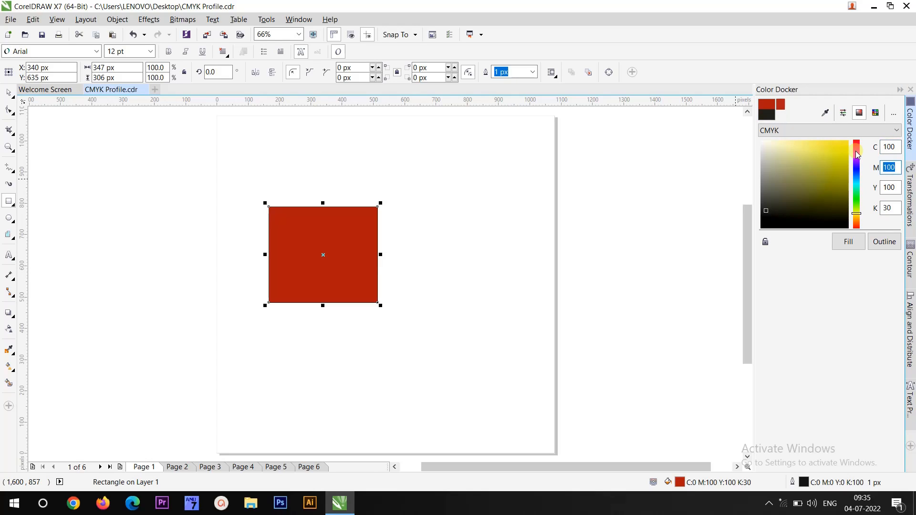
key("Tab")
type("0")
key("Tab")
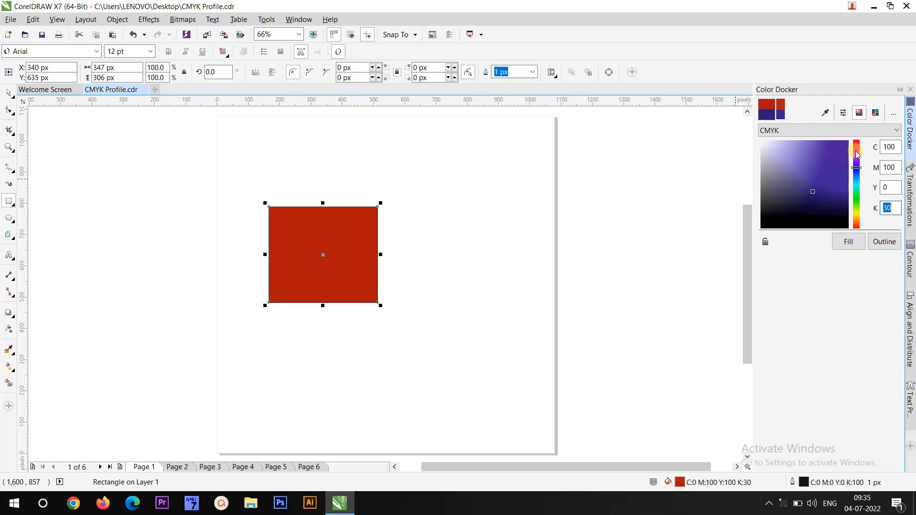
type("0")
left_click(853, 242)
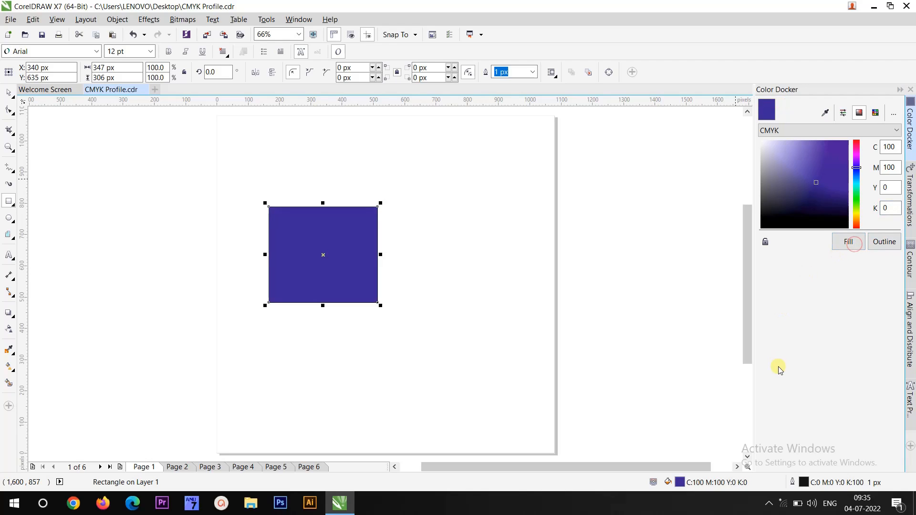